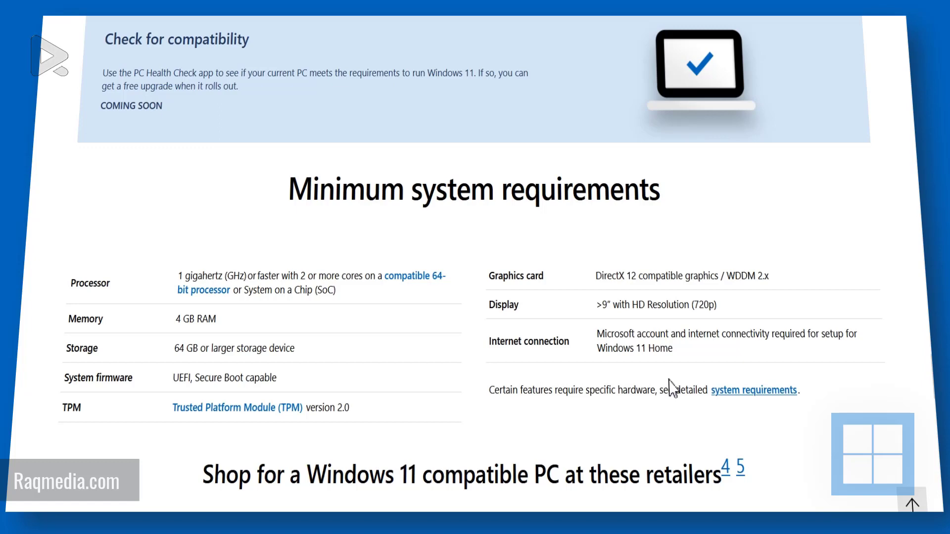
Step: Highlight the 'PC Health Check app' and 'COMING SOON' notes on Microsoft's Windows 11 page
scroll(295, 112, "up", 2)
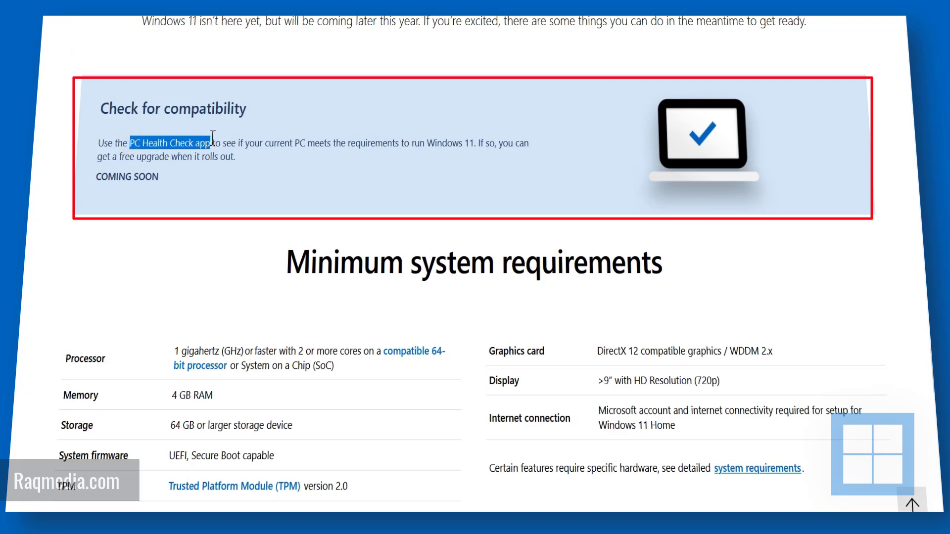
left_click(456, 189)
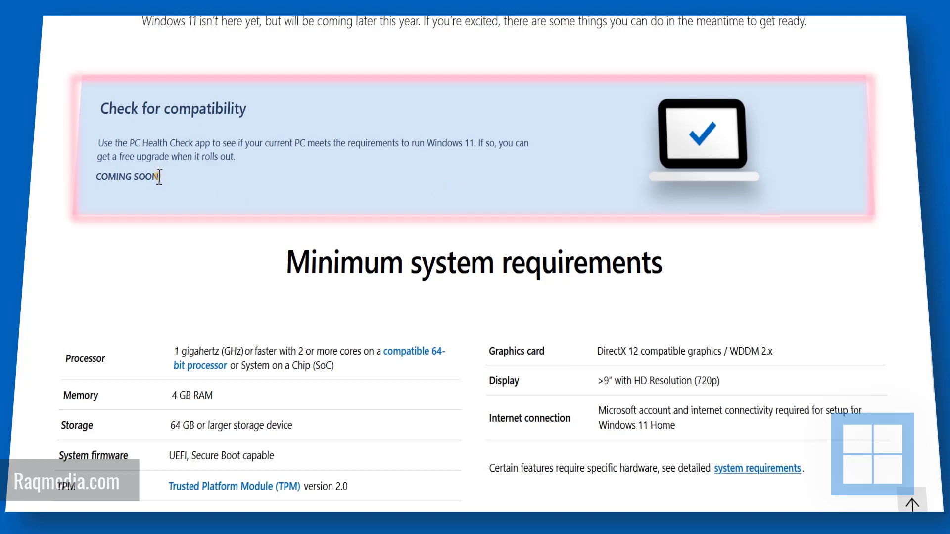
left_click_drag(161, 176, 100, 186)
left_click(187, 178)
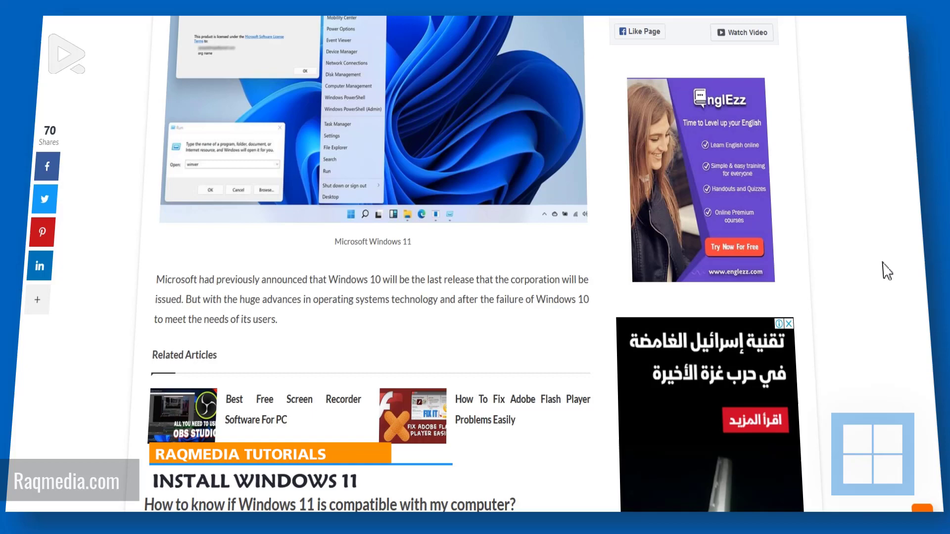
Step: Scroll through the Raqmedia Windows 11 article to find the PC Health Check app download button
scroll(886, 271, "down", 5)
scroll(887, 270, "down", 2)
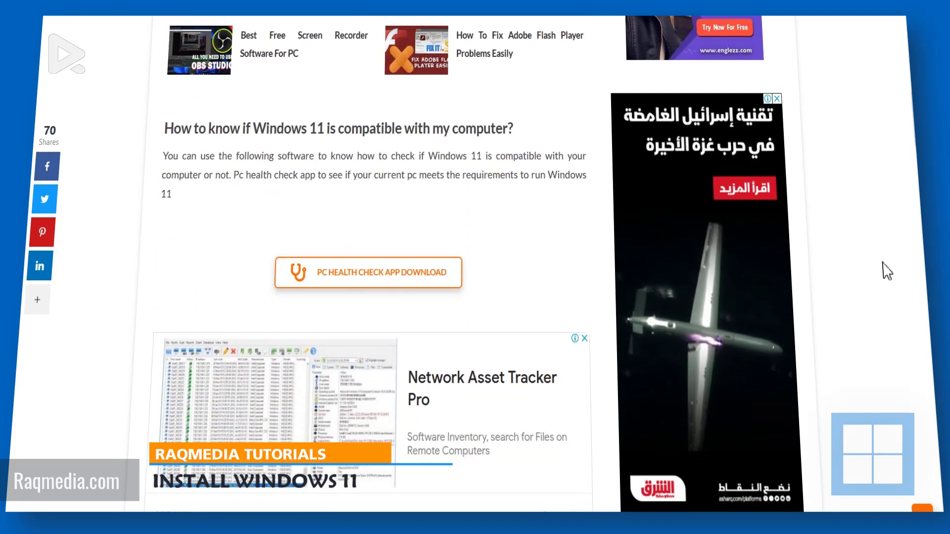
scroll(886, 271, "down", 2)
scroll(886, 270, "down", 1)
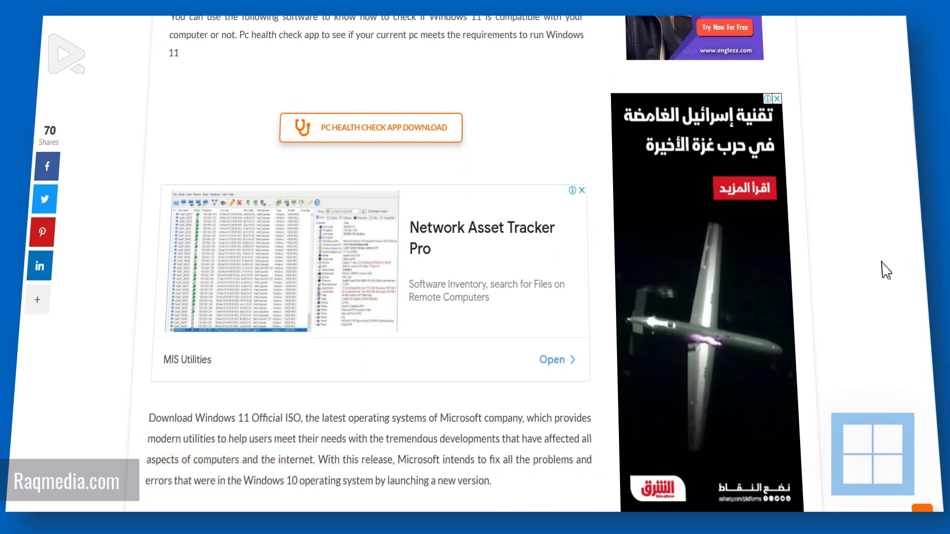
scroll(886, 270, "down", 5)
scroll(886, 270, "down", 7)
scroll(887, 271, "down", 7)
scroll(887, 271, "down", 7)
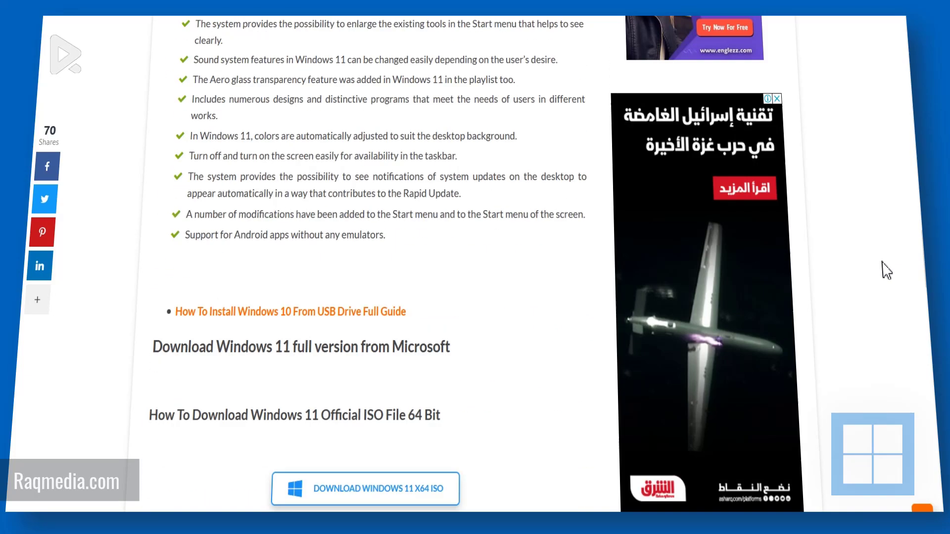
scroll(823, 270, "down", 3)
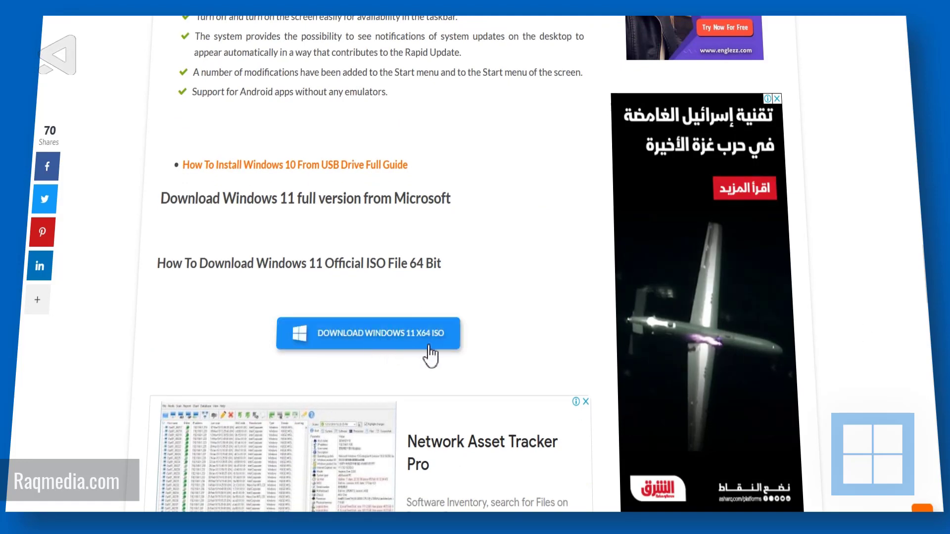
scroll(429, 353, "down", 3)
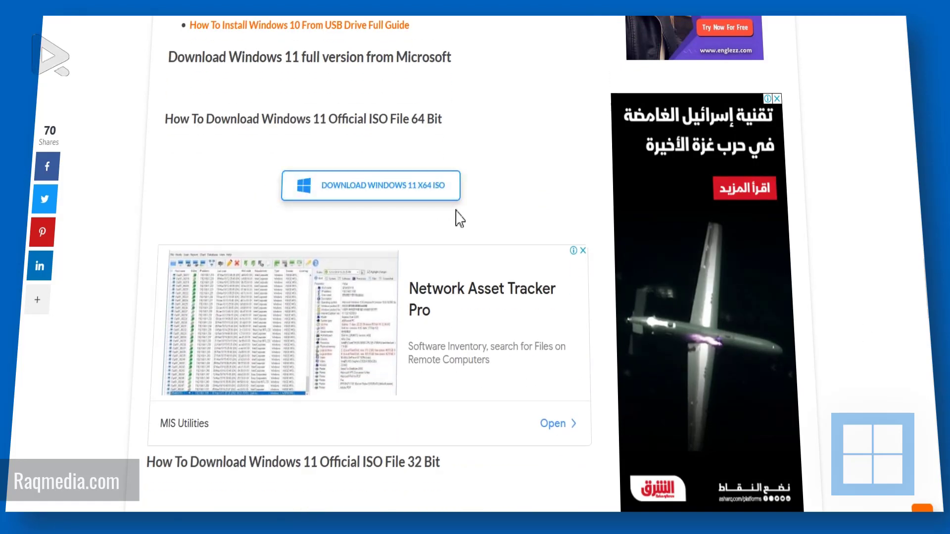
scroll(366, 206, "up", 3)
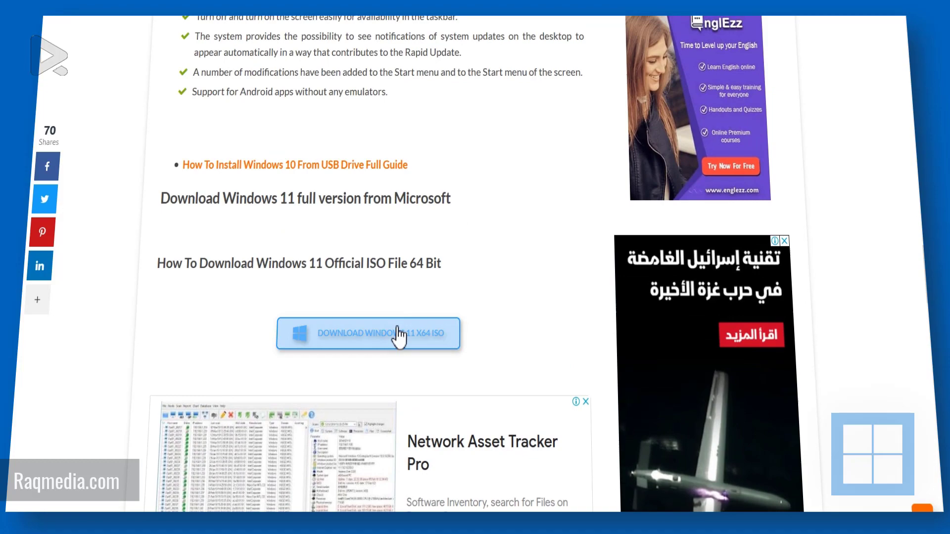
scroll(509, 318, "up", 3)
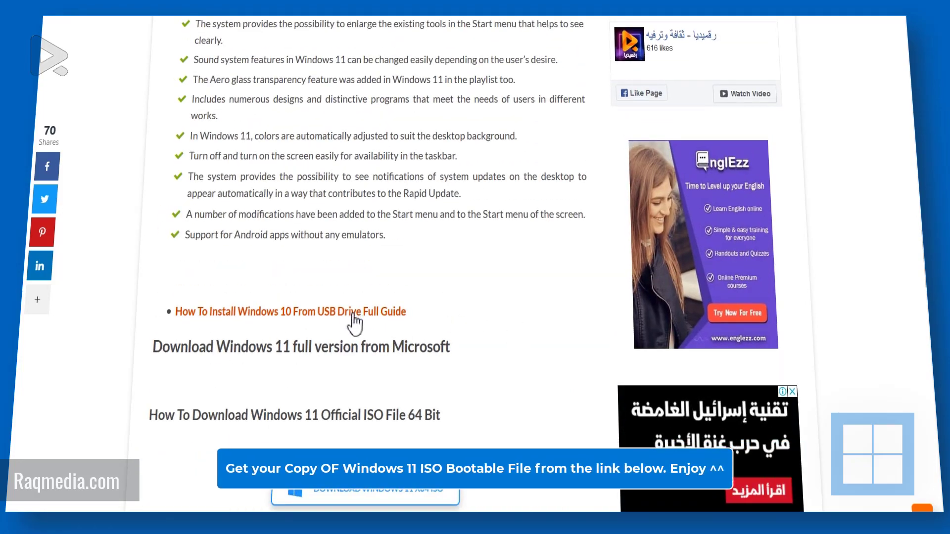
scroll(503, 365, "up", 3)
scroll(503, 365, "up", 5)
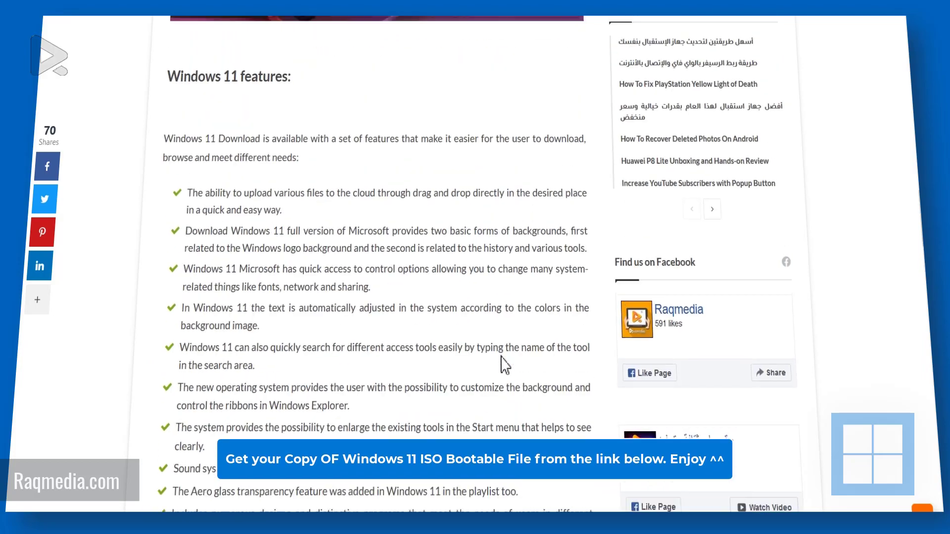
scroll(503, 364, "up", 6)
scroll(503, 365, "up", 7)
scroll(503, 365, "up", 5)
scroll(503, 364, "up", 4)
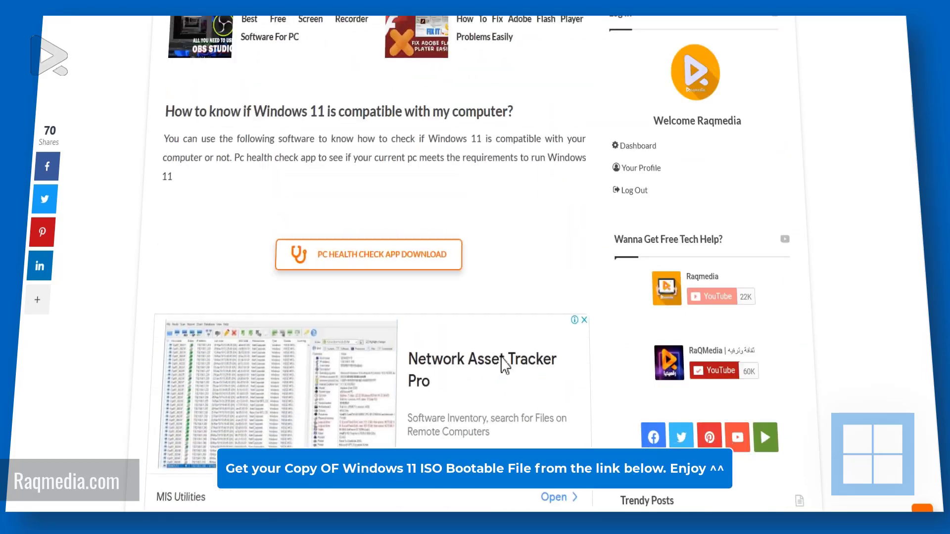
scroll(504, 365, "up", 1)
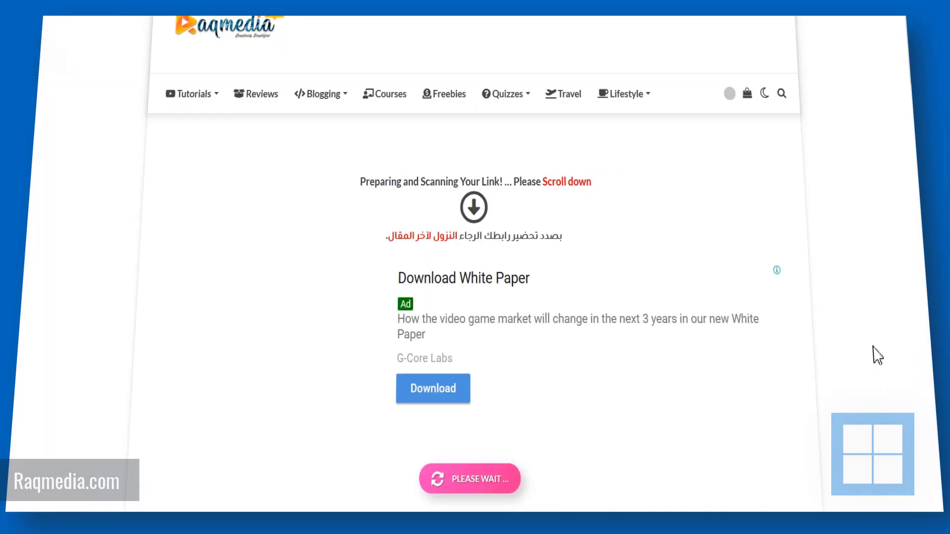
Step: Scroll the link-preparation page to reach the safe link for PC Health Check.rar
scroll(876, 355, "down", 1)
scroll(876, 355, "down", 1)
scroll(875, 355, "down", 1)
scroll(875, 355, "down", 1)
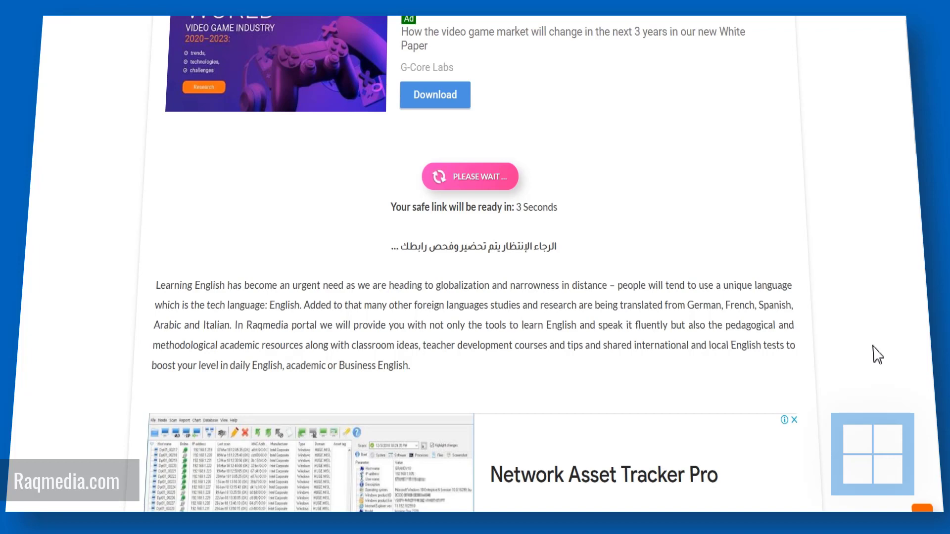
scroll(877, 354, "down", 3)
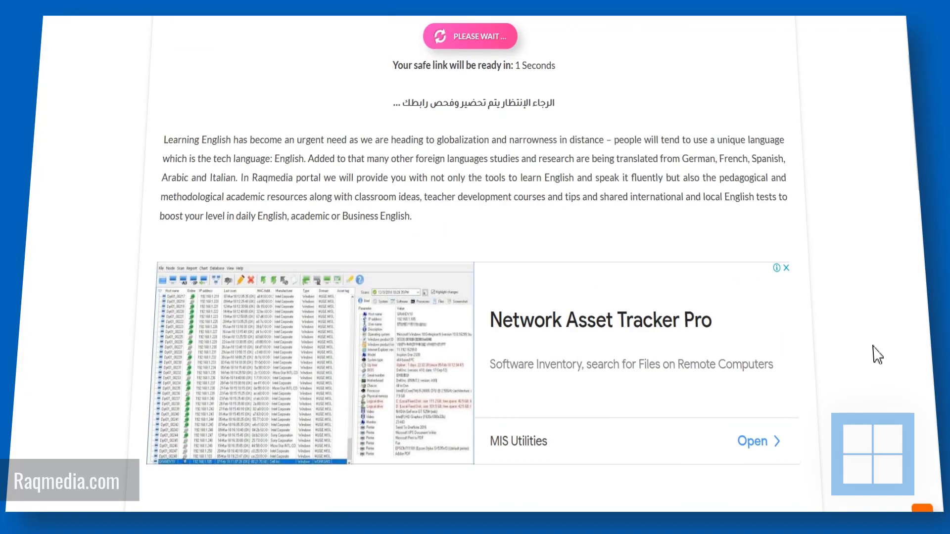
scroll(877, 355, "down", 1)
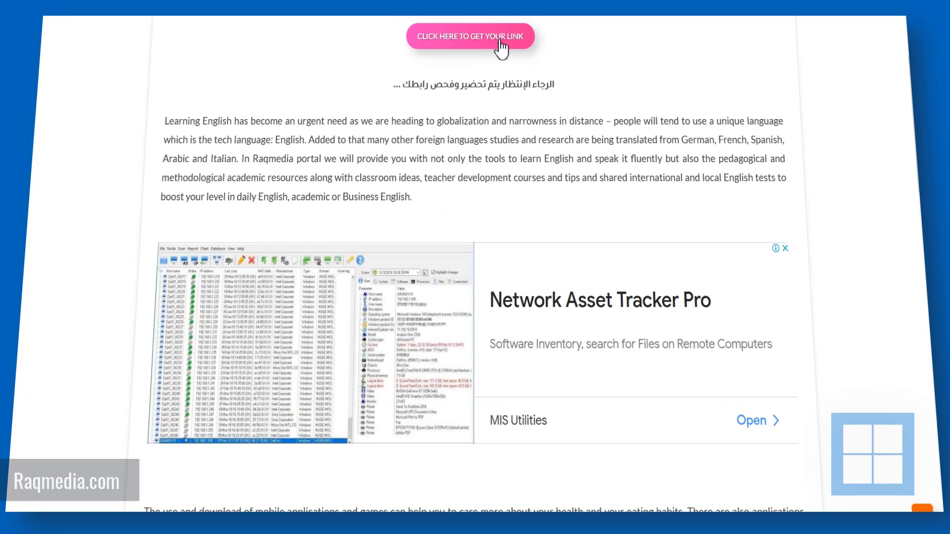
scroll(534, 173, "down", 10)
scroll(471, 150, "up", 4)
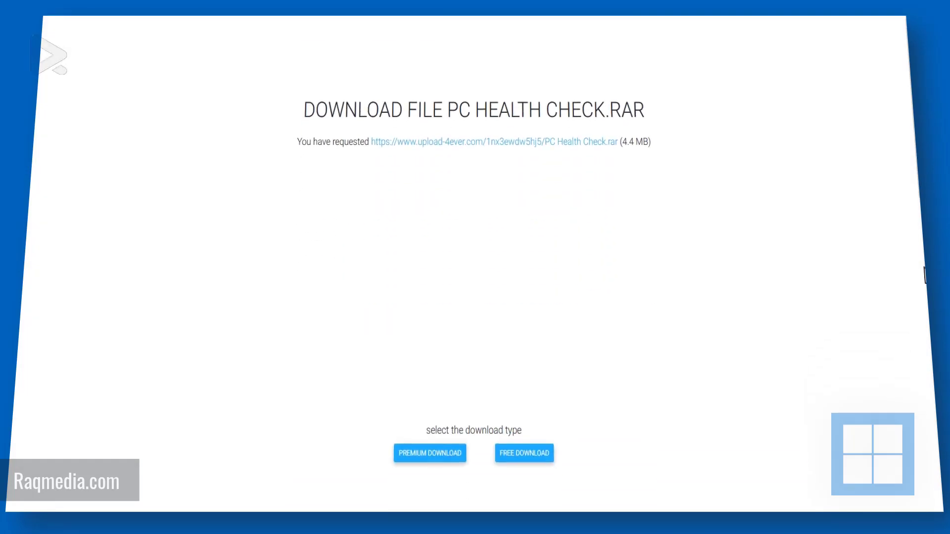
Step: Choose free download of PC Health Check.rar, close the blocked ad page, and pass the reCAPTCHA
scroll(774, 371, "down", 3)
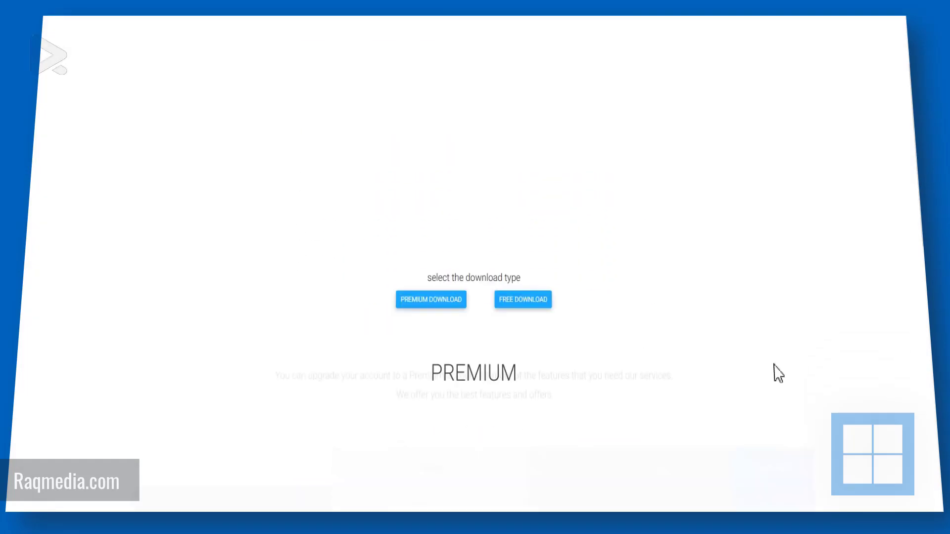
left_click(527, 299)
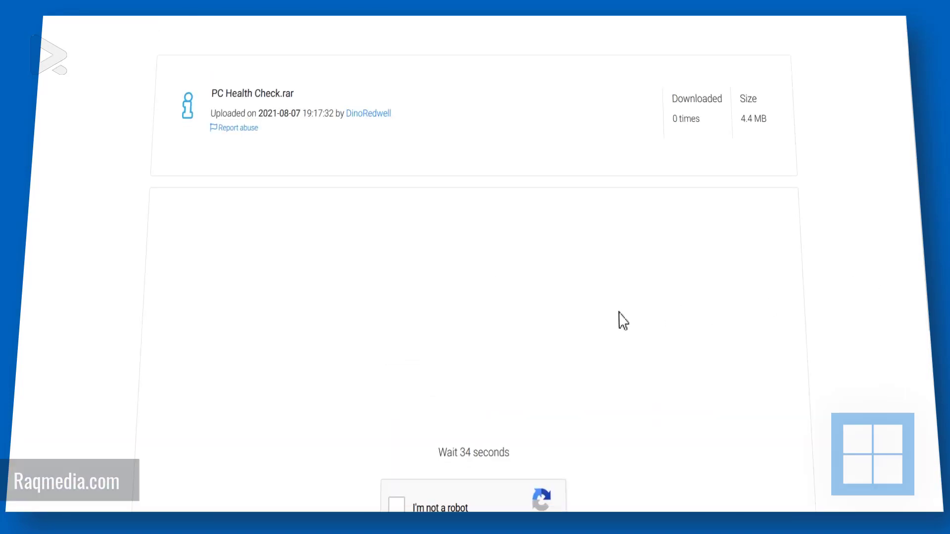
scroll(812, 291, "down", 3)
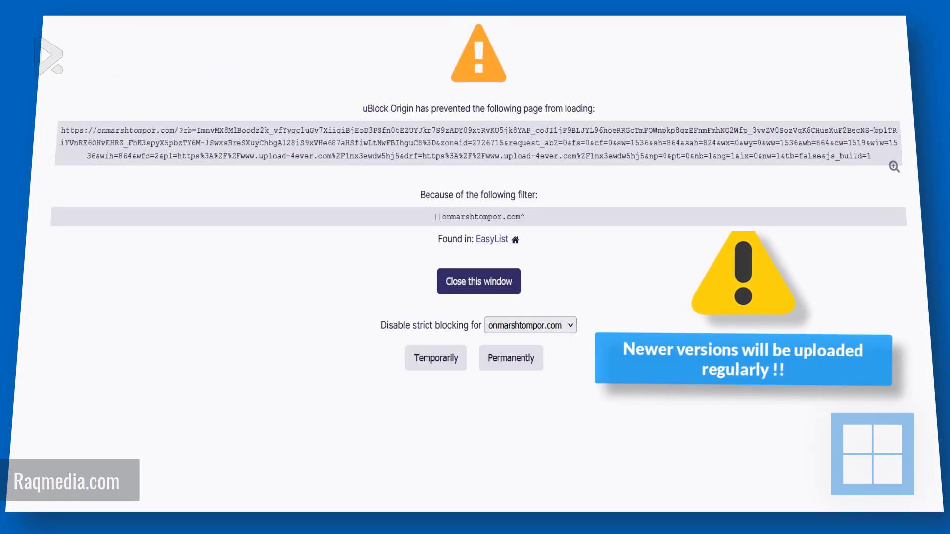
key("ctrl+w")
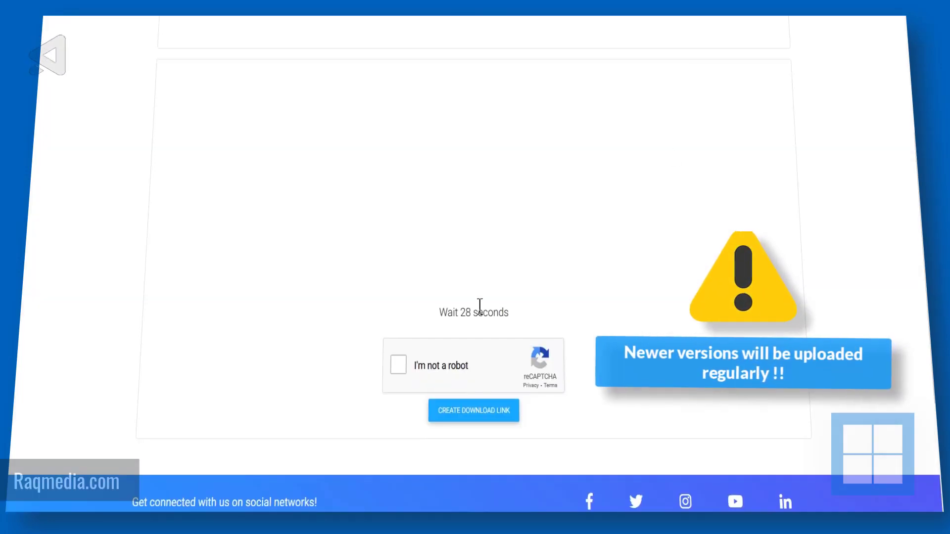
left_click(397, 366)
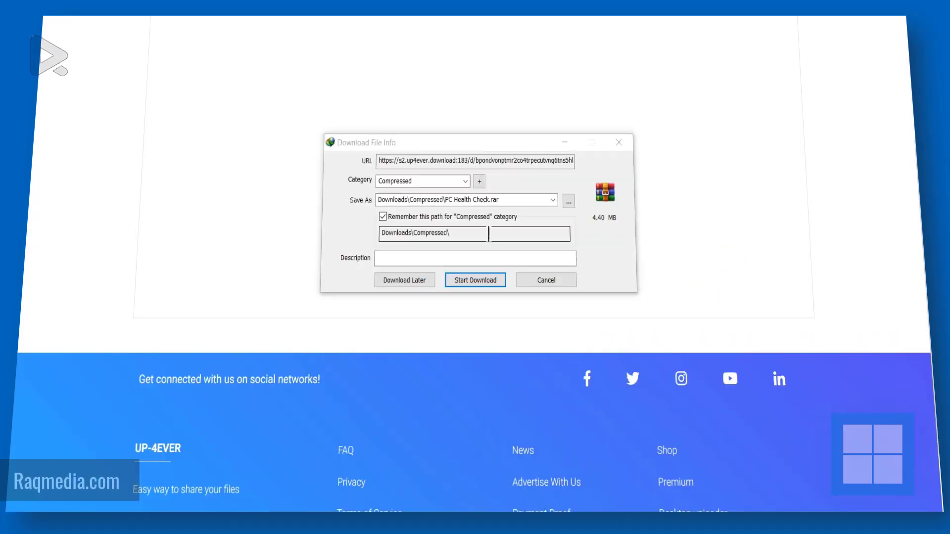
Step: Confirm the desktop save path and start downloading PC Health Check.rar in IDM
left_click(485, 200)
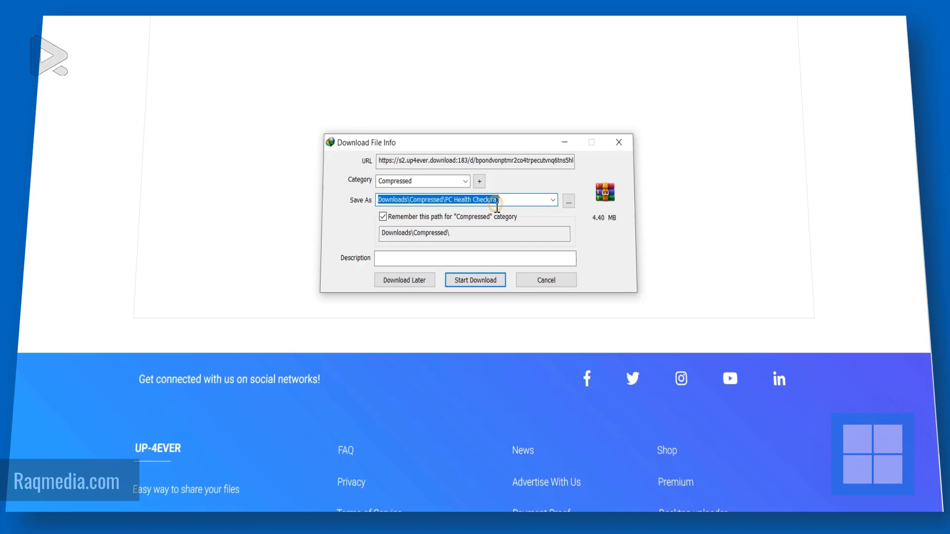
left_click(429, 200)
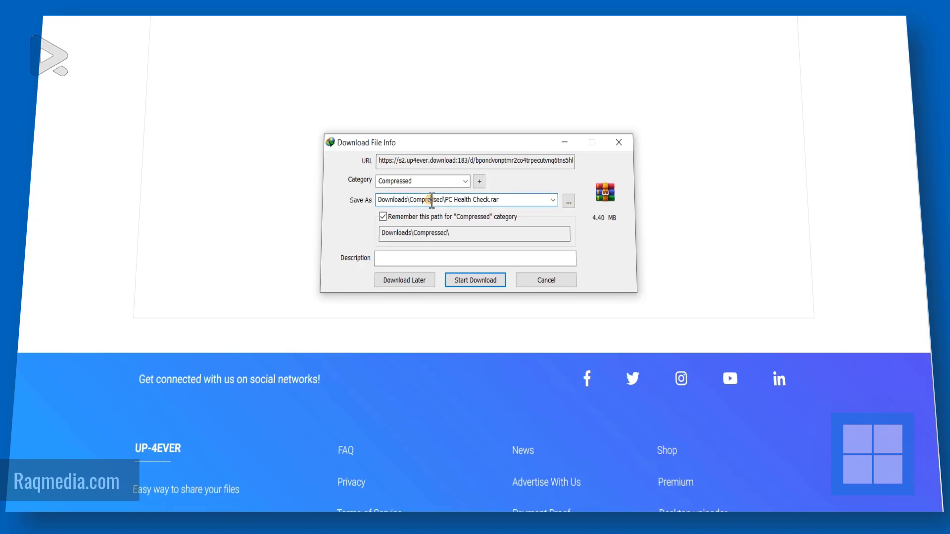
left_click(492, 283)
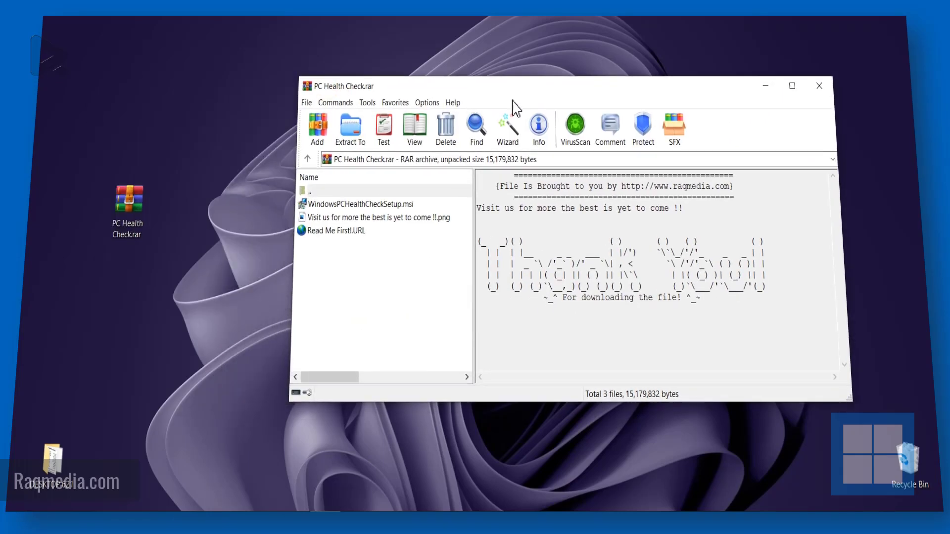
Step: Launch WindowsPCHealthCheckSetup.msi from the archive, close WinRAR, and move the license dialog up
left_click(374, 206)
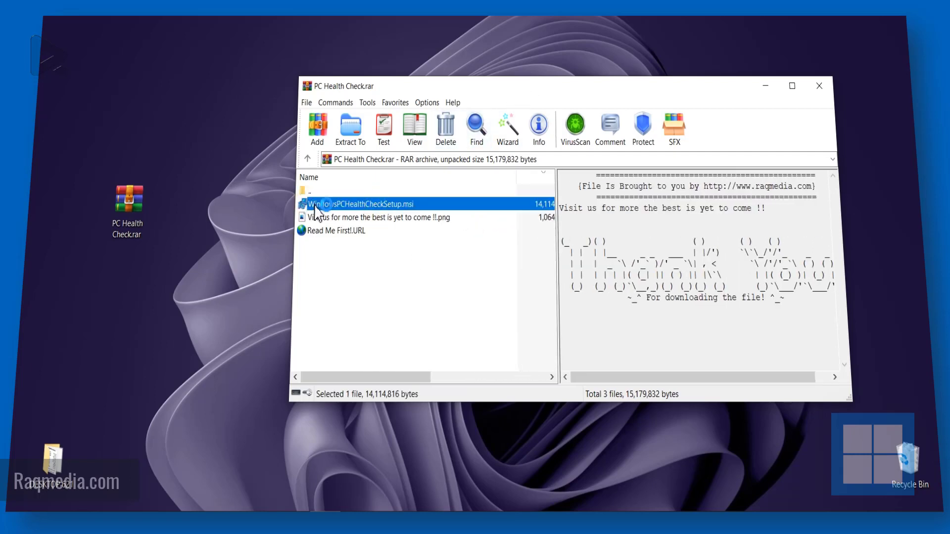
left_click(830, 90)
mouse_move(489, 92)
left_mouse_down()
mouse_move(493, 47)
mouse_move(453, 114)
left_mouse_up()
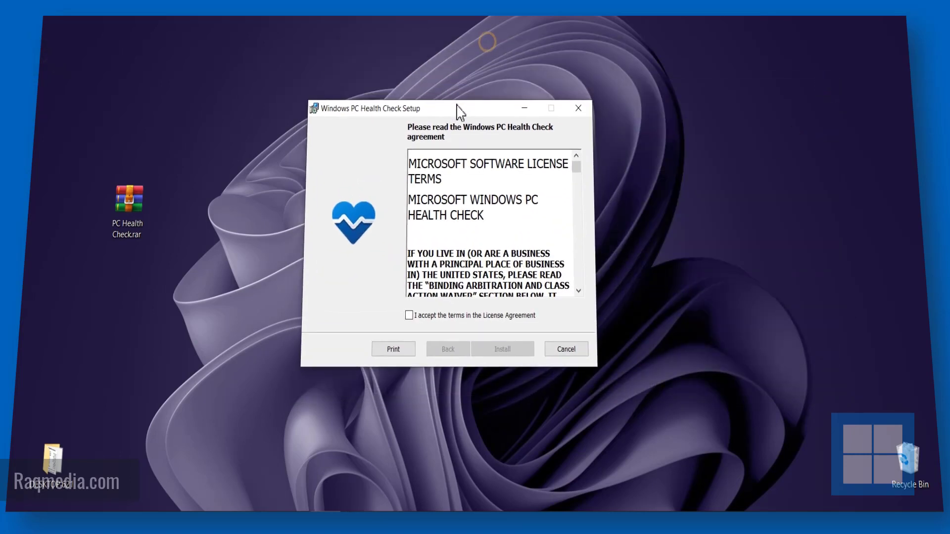
Step: Accept the license terms and install Windows PC Health Check
left_click(408, 316)
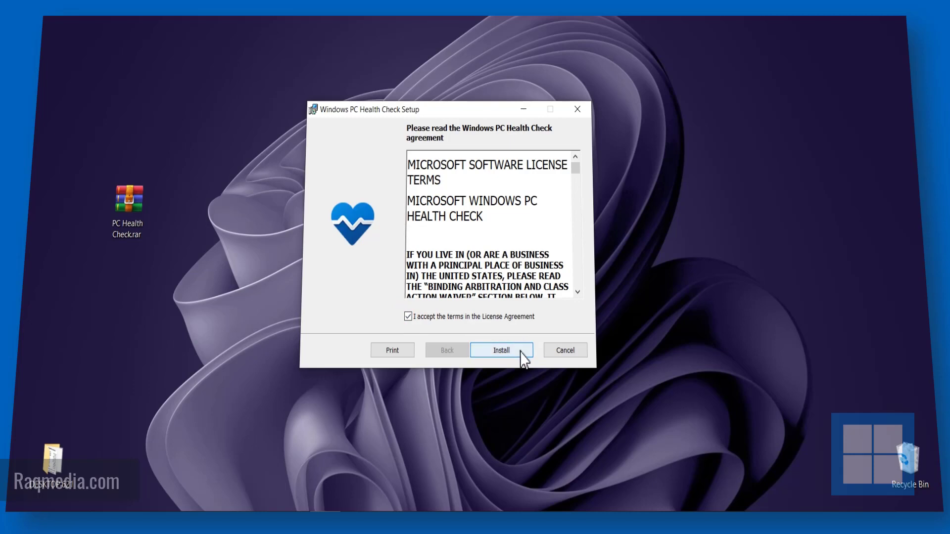
left_click(515, 352)
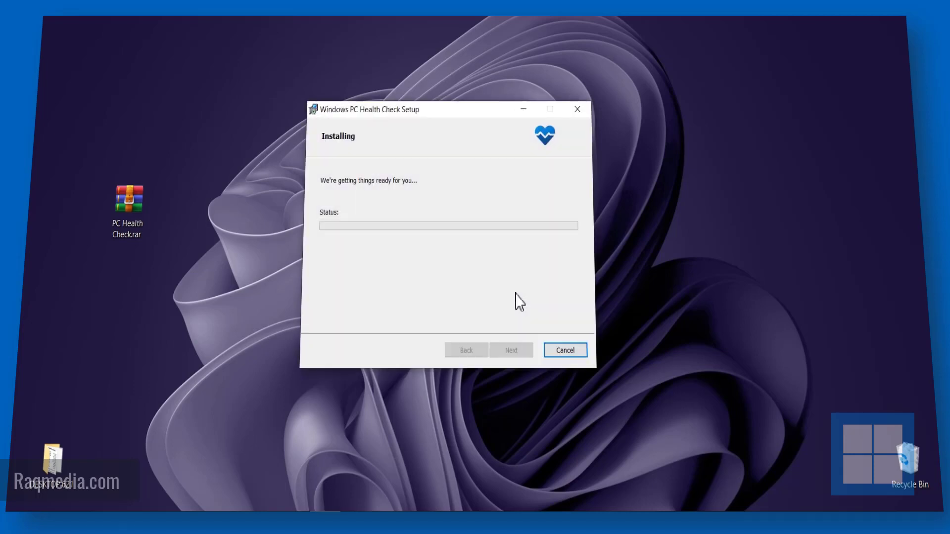
left_click_drag(452, 112, 482, 114)
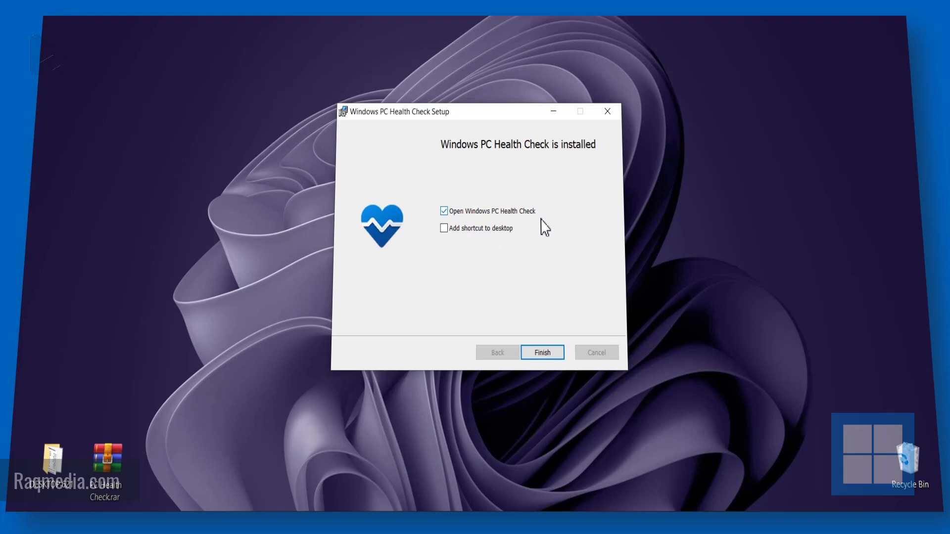
Step: Launch PC Health Check and review its overview: 16 GB RAM, 1000 GB HDD, storage 70% full
left_click(550, 352)
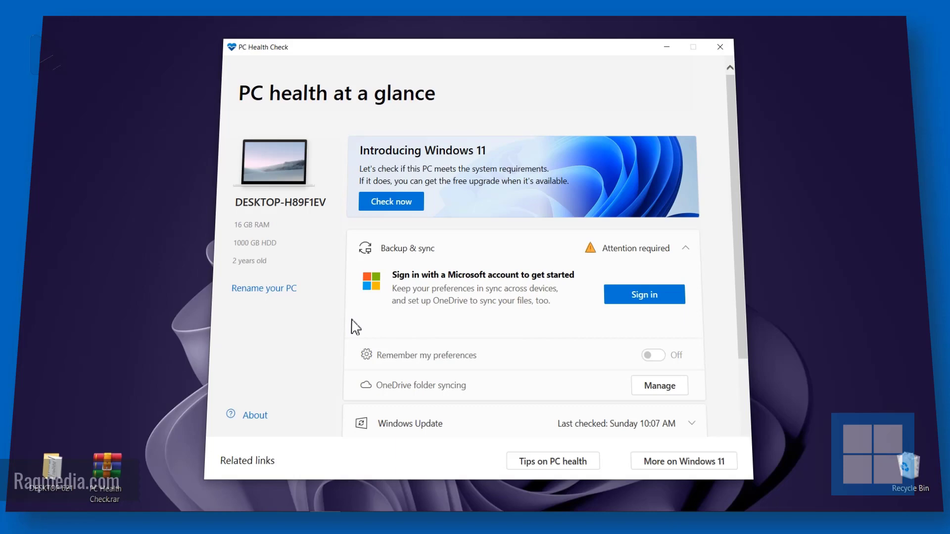
scroll(355, 326, "down", 3)
scroll(342, 247, "up", 3)
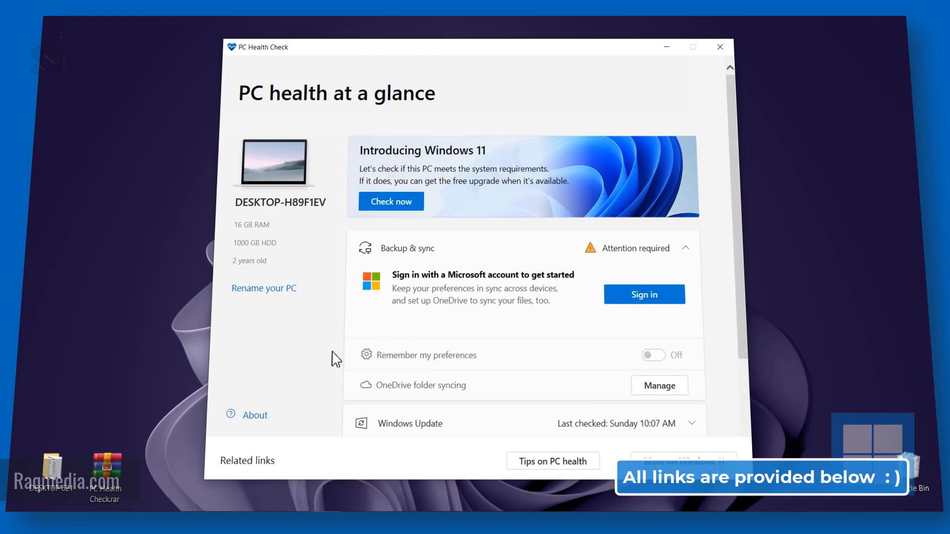
scroll(333, 358, "down", 2)
scroll(333, 359, "up", 2)
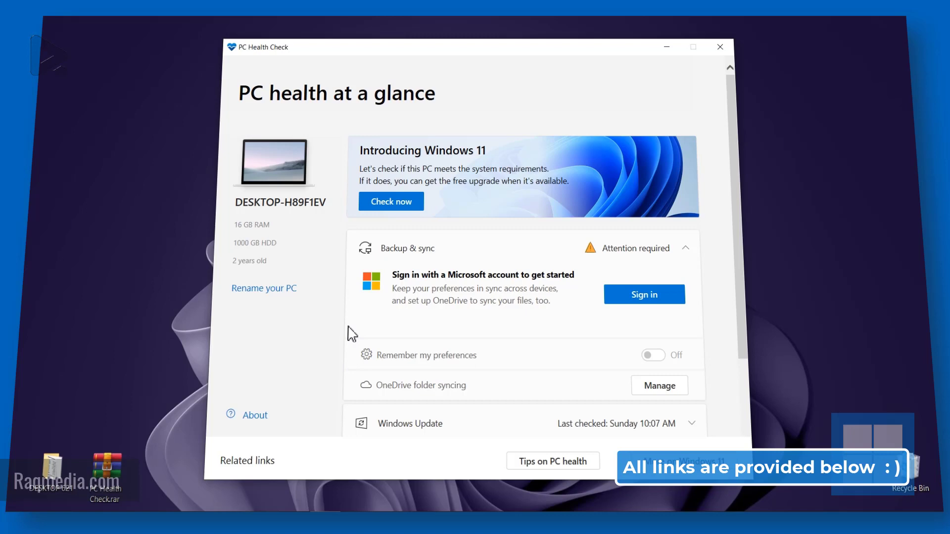
scroll(352, 333, "down", 3)
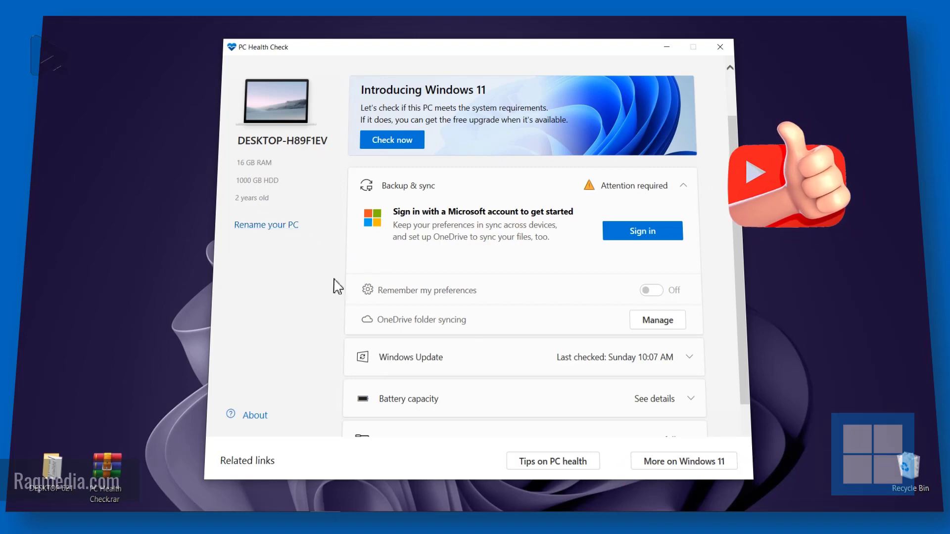
scroll(702, 206, "down", 2)
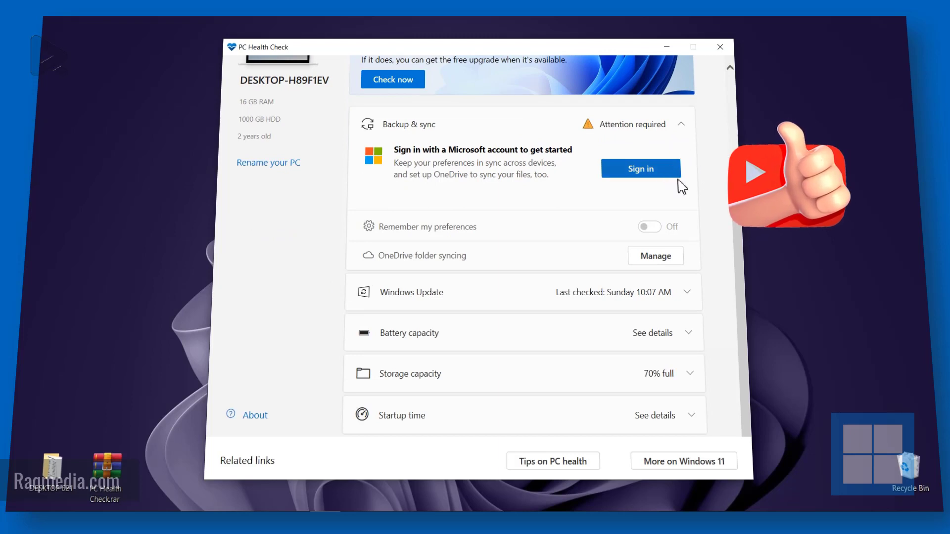
scroll(725, 255, "down", 1)
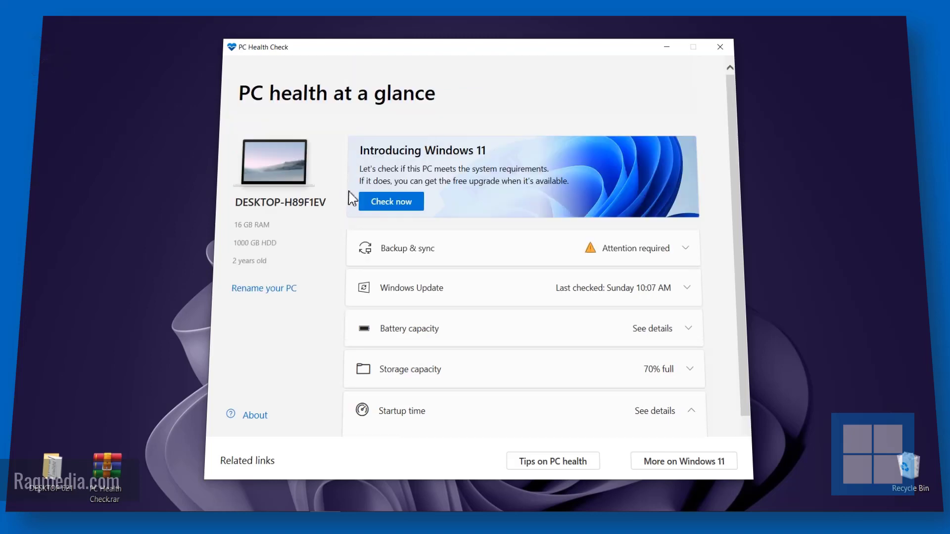
Step: Run the Windows 11 check and highlight its result: this PC can't run Windows 11 without Secure Boot
left_click(409, 206)
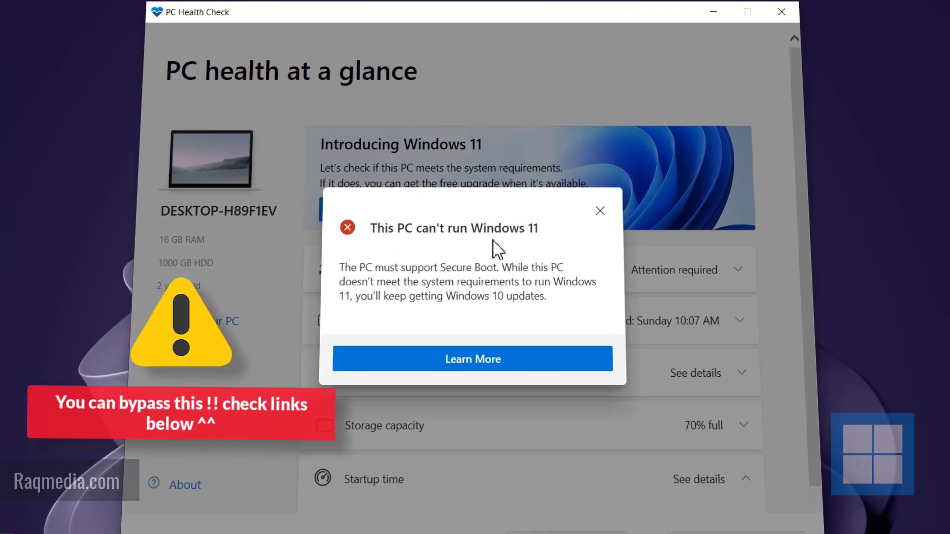
left_click_drag(538, 226, 381, 229)
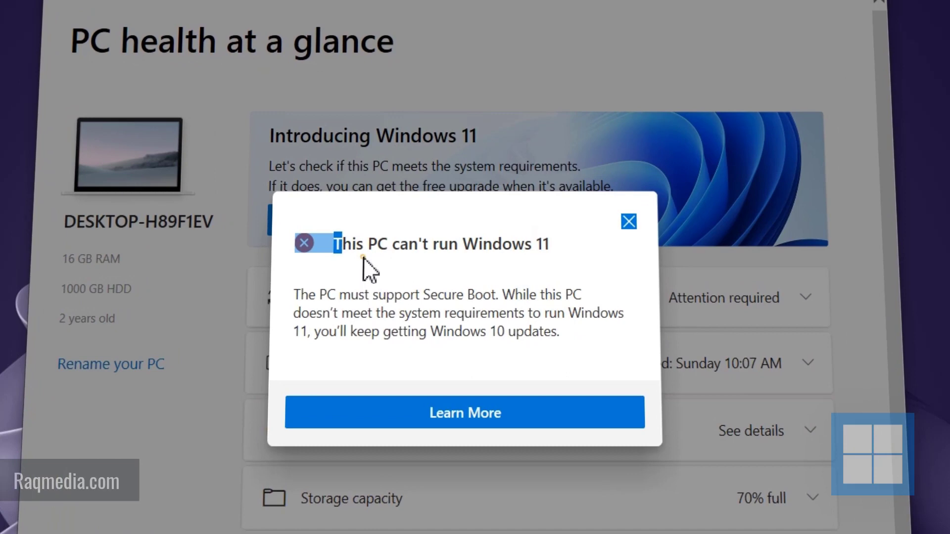
left_click(354, 260)
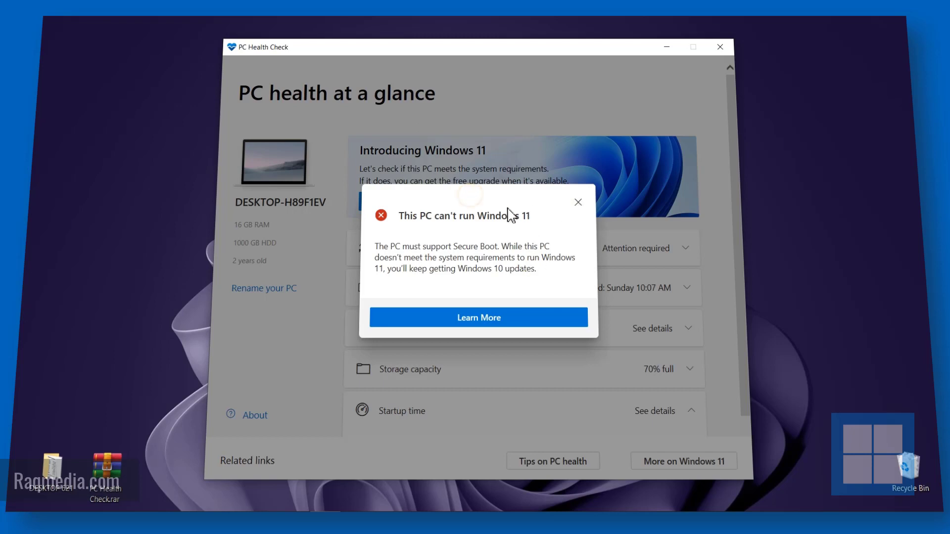
triple_click(509, 215)
left_click(479, 253)
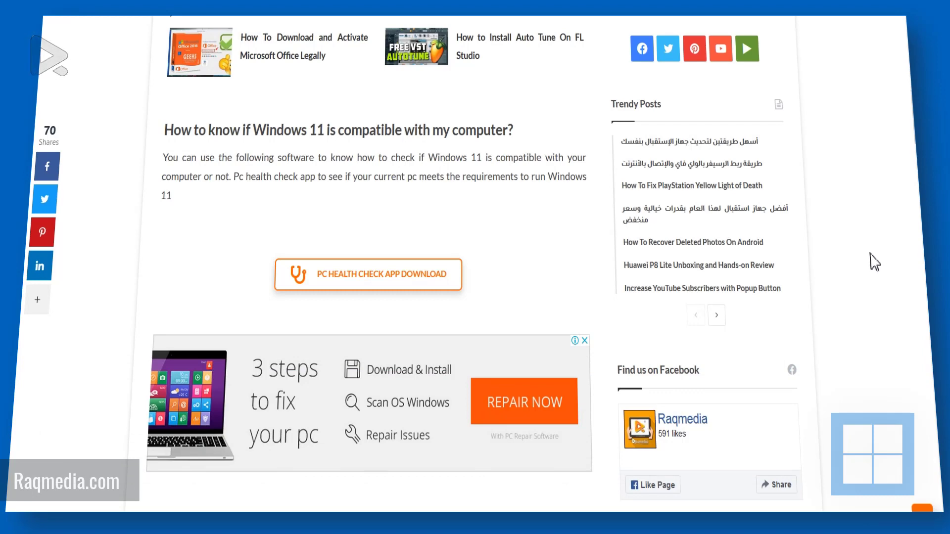
Step: Scroll the Raqmedia article down to the Windows 11 Compatibility Checker download section
scroll(871, 260, "down", 3)
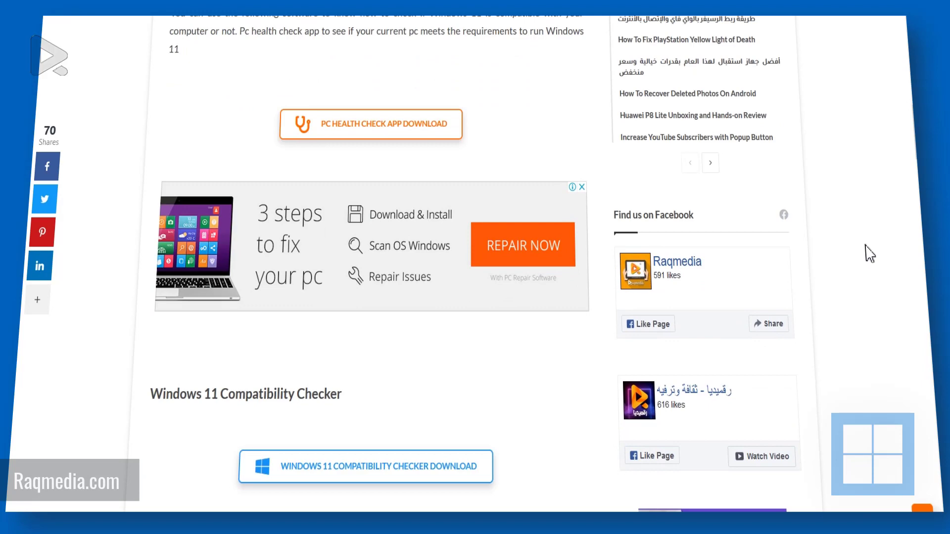
scroll(865, 252, "down", 1)
scroll(867, 253, "down", 2)
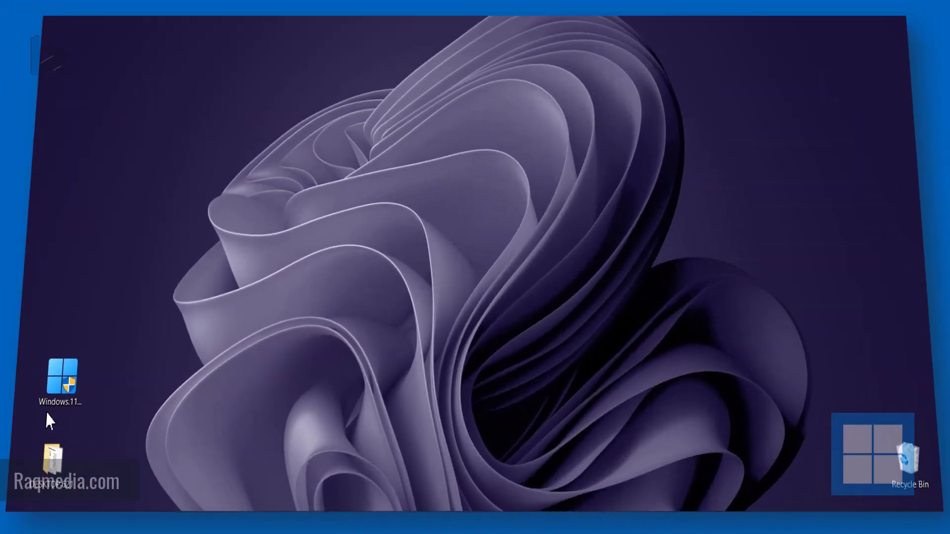
Step: Reposition the Windows 11 Compatibility Checker program file on the desktop, then deselect it
left_click_drag(62, 382, 163, 147)
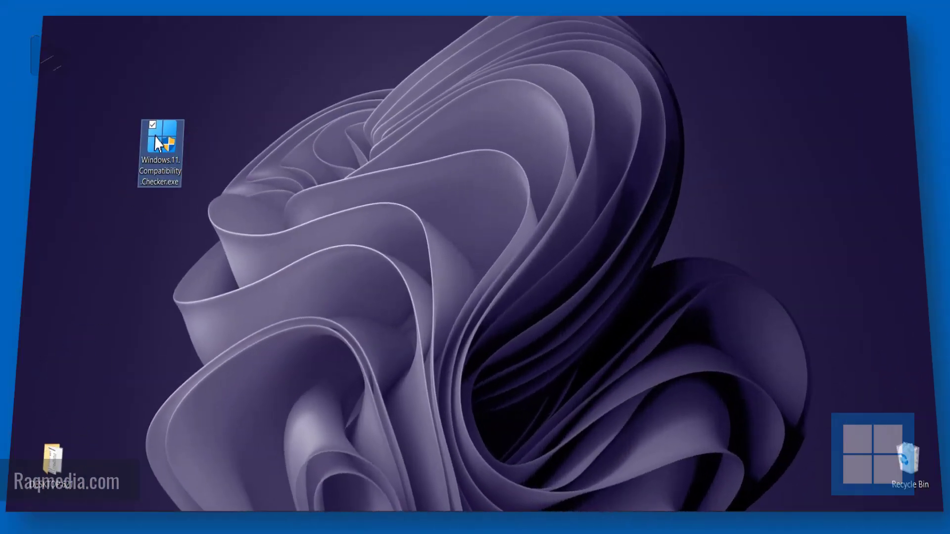
mouse_move(162, 145)
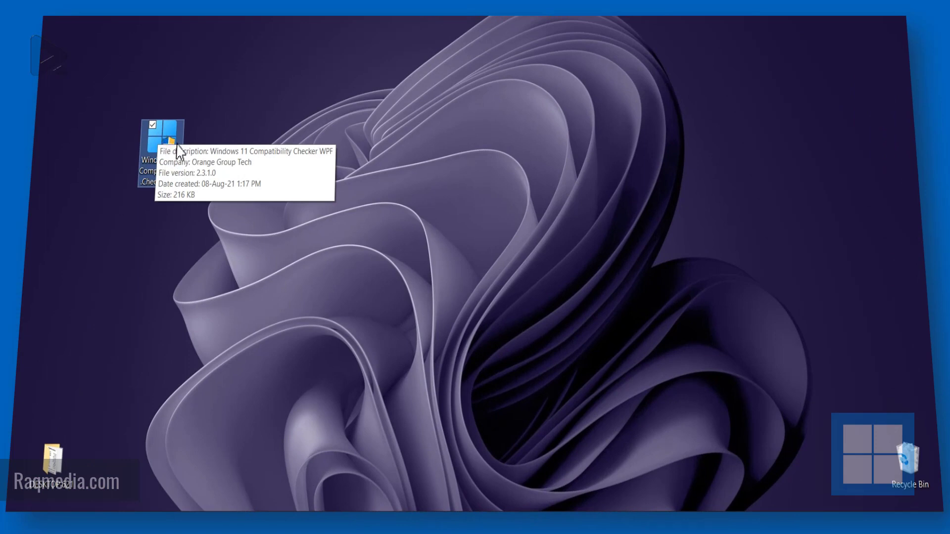
left_click_drag(177, 148, 138, 353)
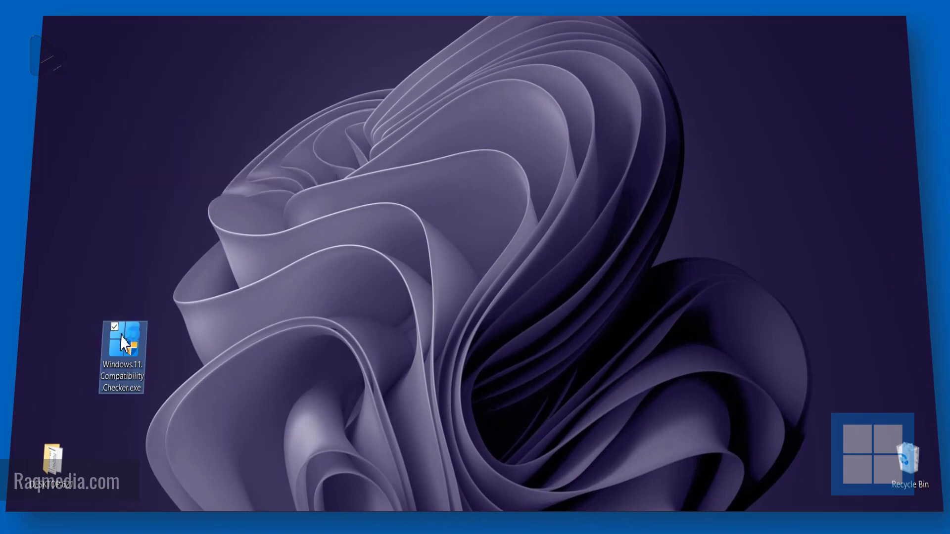
left_click(216, 305)
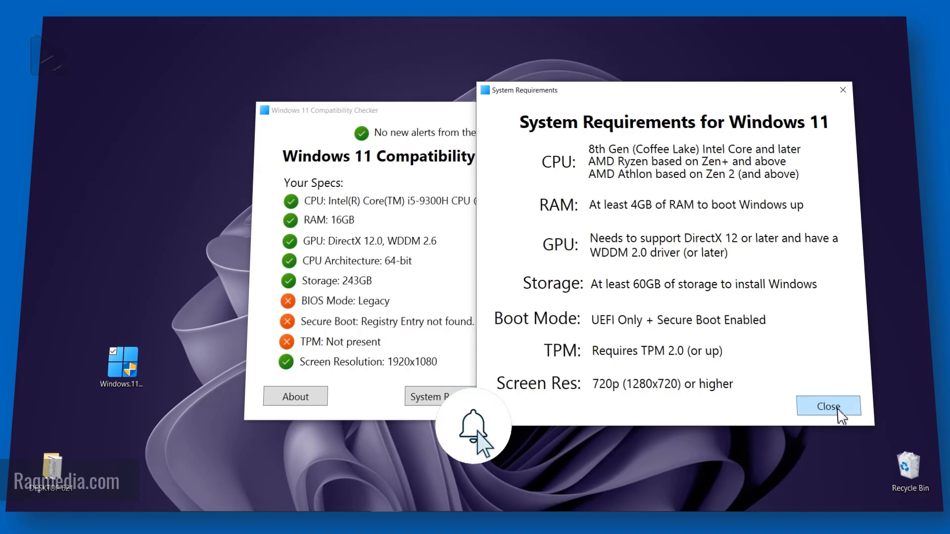
Step: Close the Windows 11 system requirements list and switch between PC Health Check and the checker
left_click(836, 408)
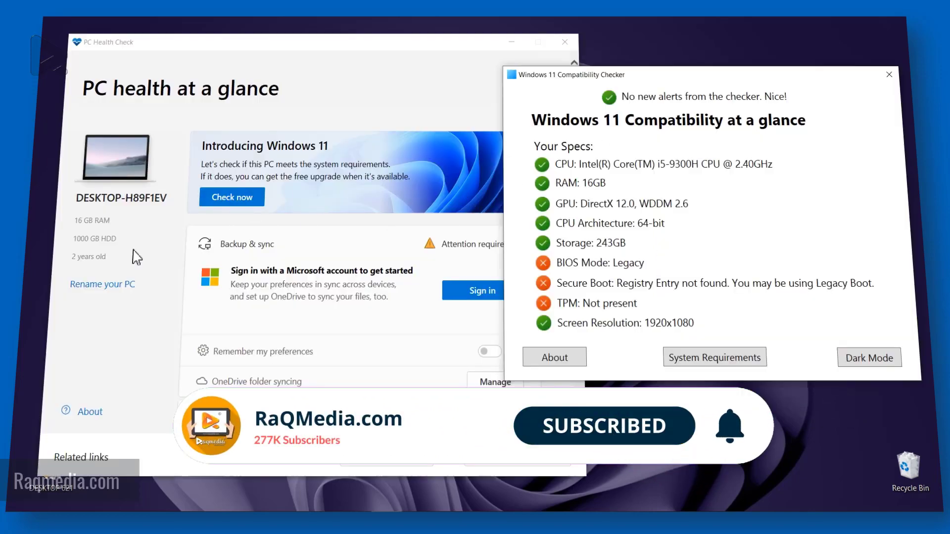
left_click(246, 196)
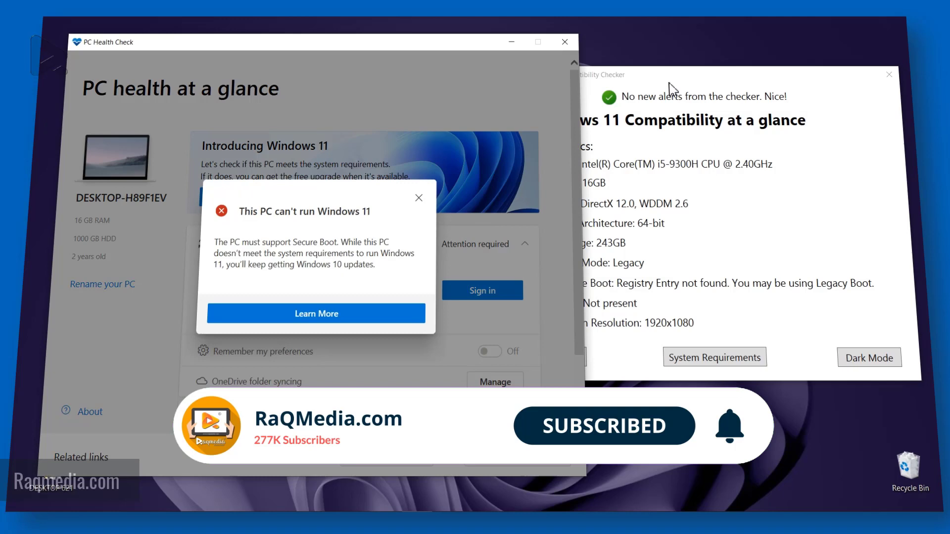
left_click(671, 89)
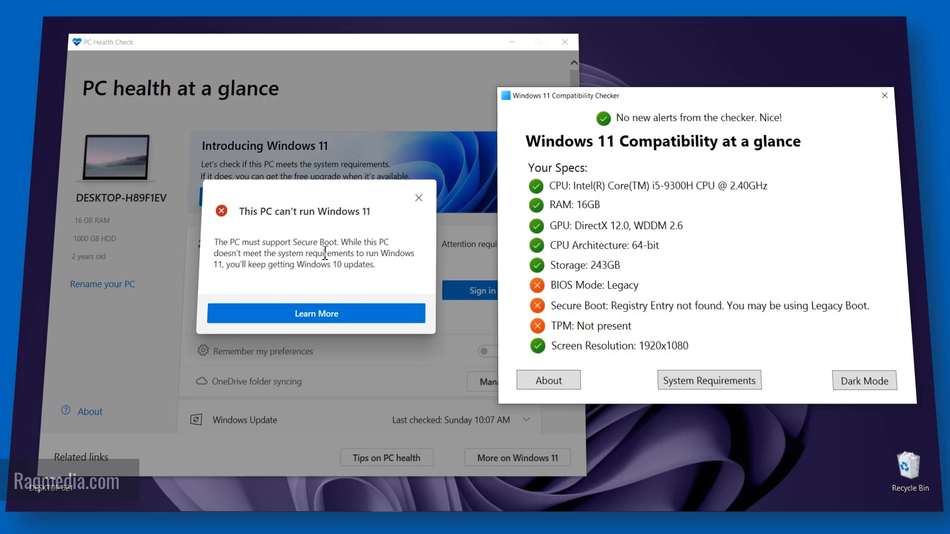
Step: Check the Secure Boot wording in PC Health Check's notice, then dismiss the can't-run Windows 11 notice
left_click(299, 246)
double_click(329, 242)
left_click(712, 236)
left_click(418, 198)
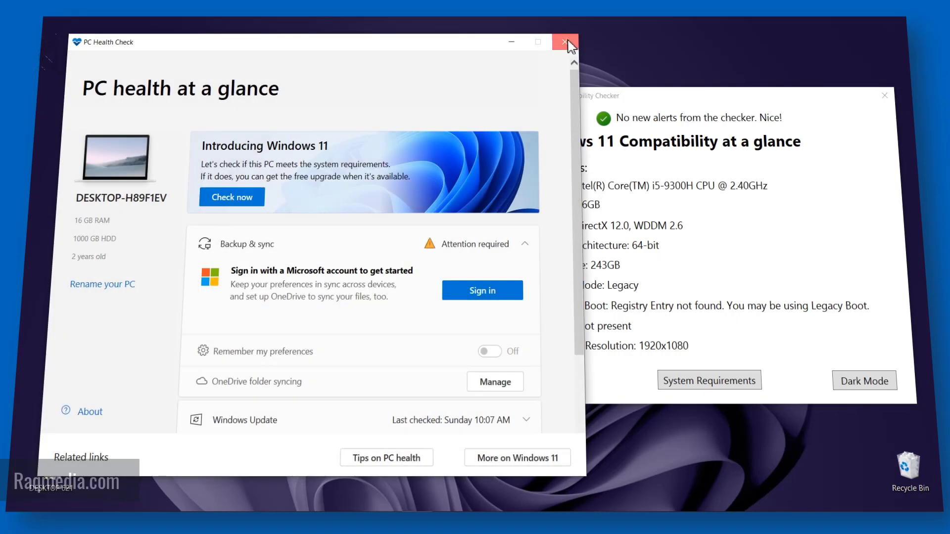
Step: Close PC Health Check and centre the Compatibility Checker window showing the BIOS, Secure Boot and TPM failures
left_click(566, 42)
mouse_move(663, 98)
left_mouse_down()
mouse_move(471, 105)
mouse_move(456, 148)
mouse_move(459, 121)
left_mouse_up()
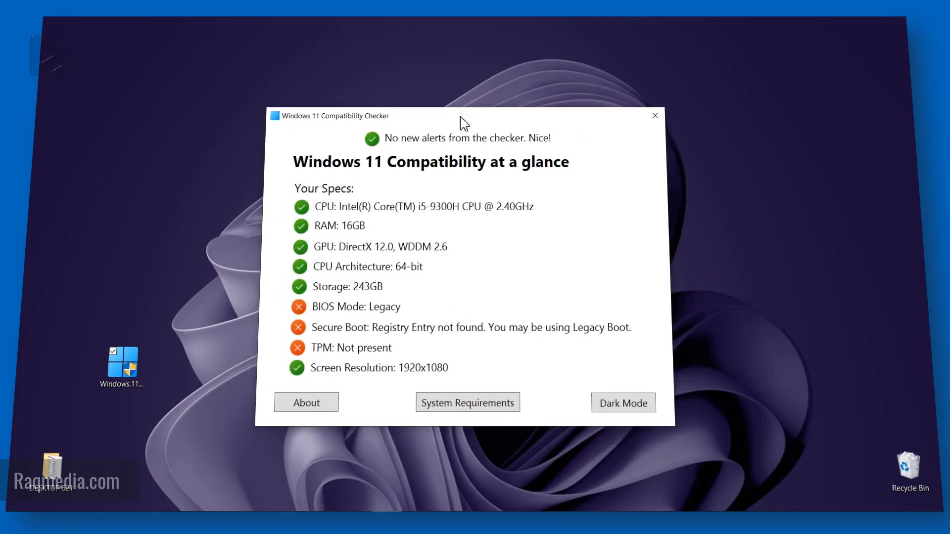